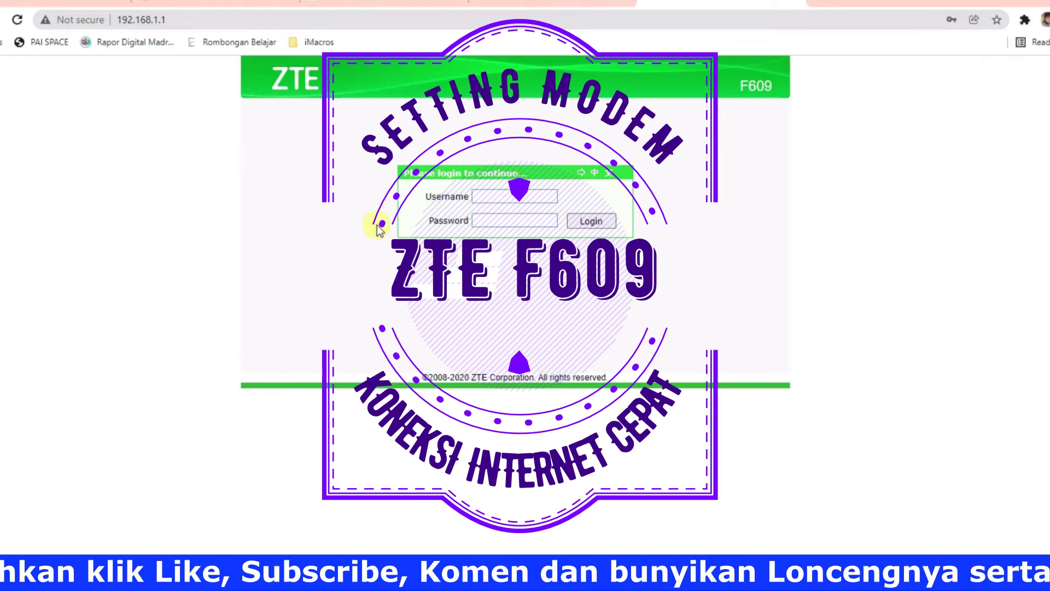
- Log in to the modem with the saved admin username and its account password
{"action": "left_click", "coordinate": [485, 197]}
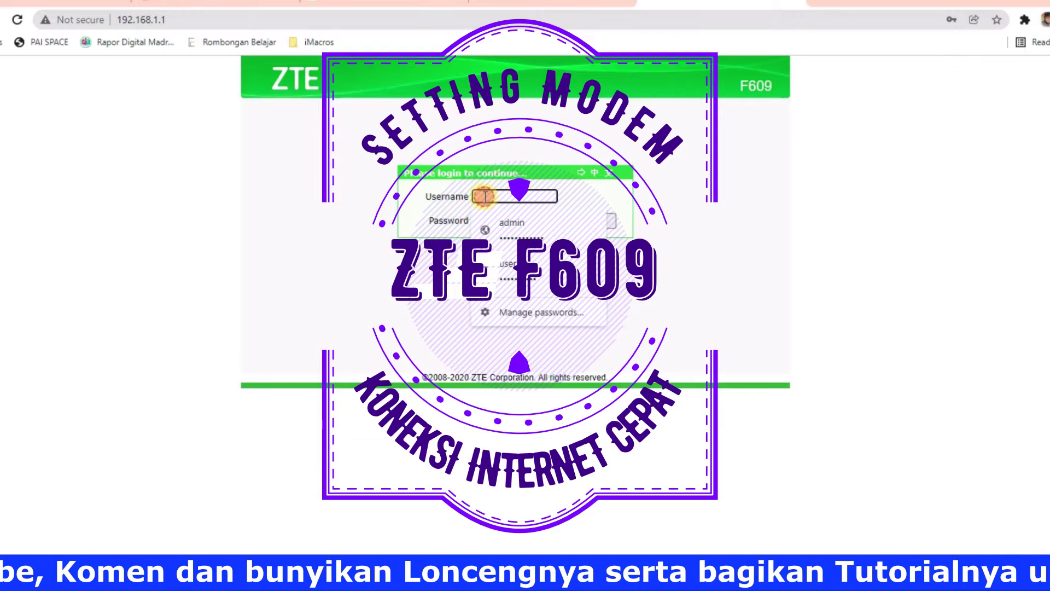
{"action": "left_click", "coordinate": [364, 164]}
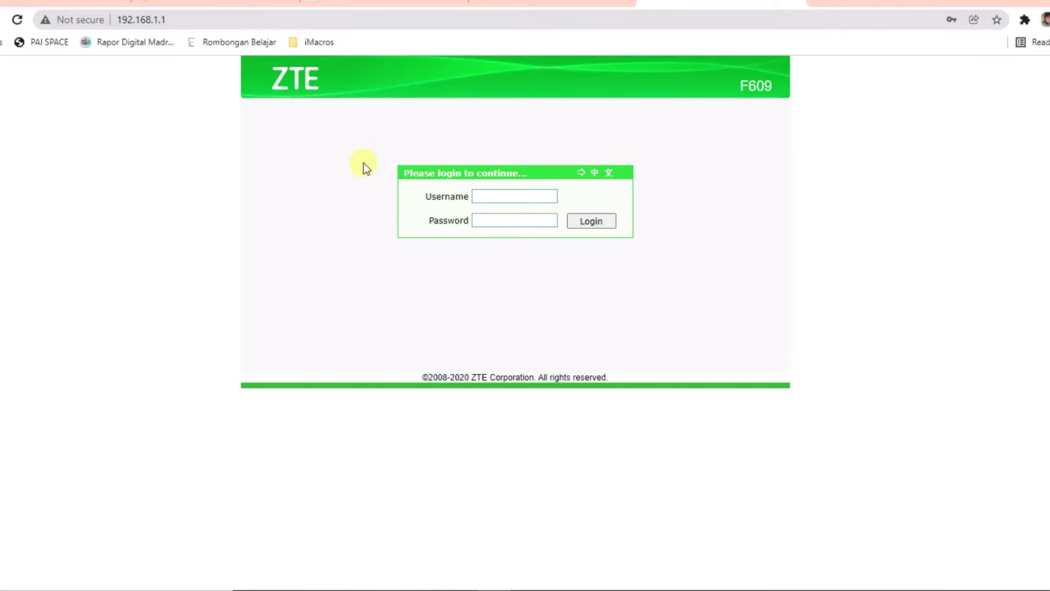
{"action": "left_click", "coordinate": [491, 196]}
{"action": "left_click", "coordinate": [504, 219]}
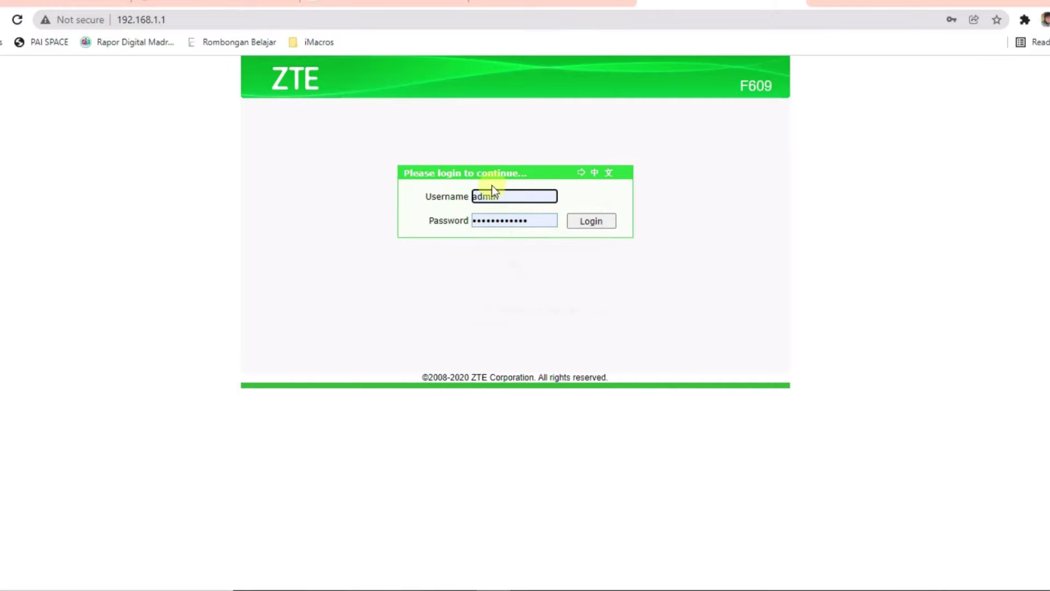
{"action": "left_click", "coordinate": [582, 220]}
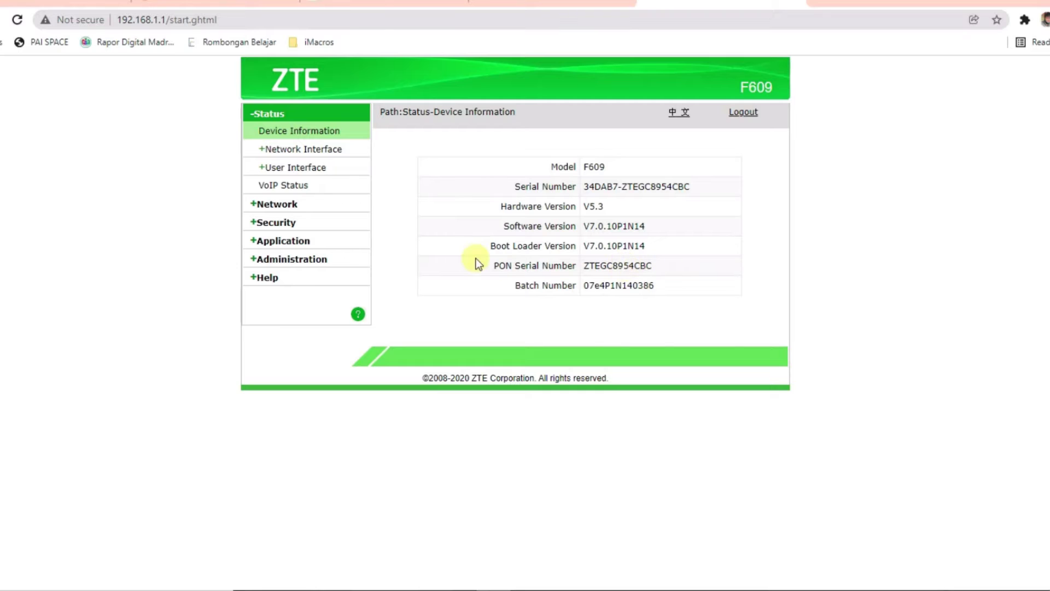
- Open the WLAN basic settings and choose Enabled for Wireless RF Mode and IEEE 802.11n Only for Mode
{"action": "left_click", "coordinate": [289, 209]}
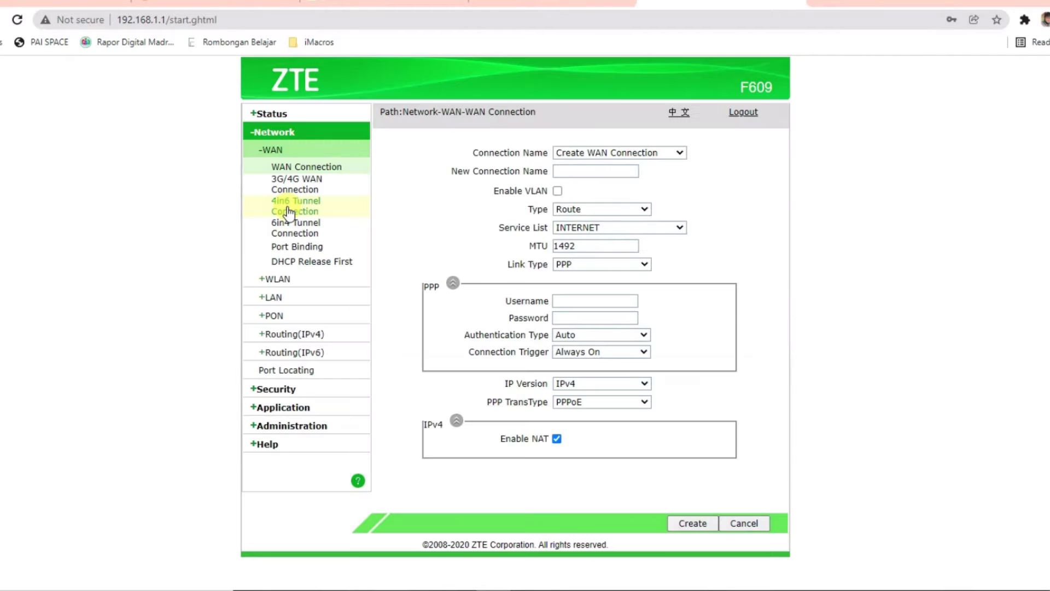
{"action": "left_click", "coordinate": [279, 276]}
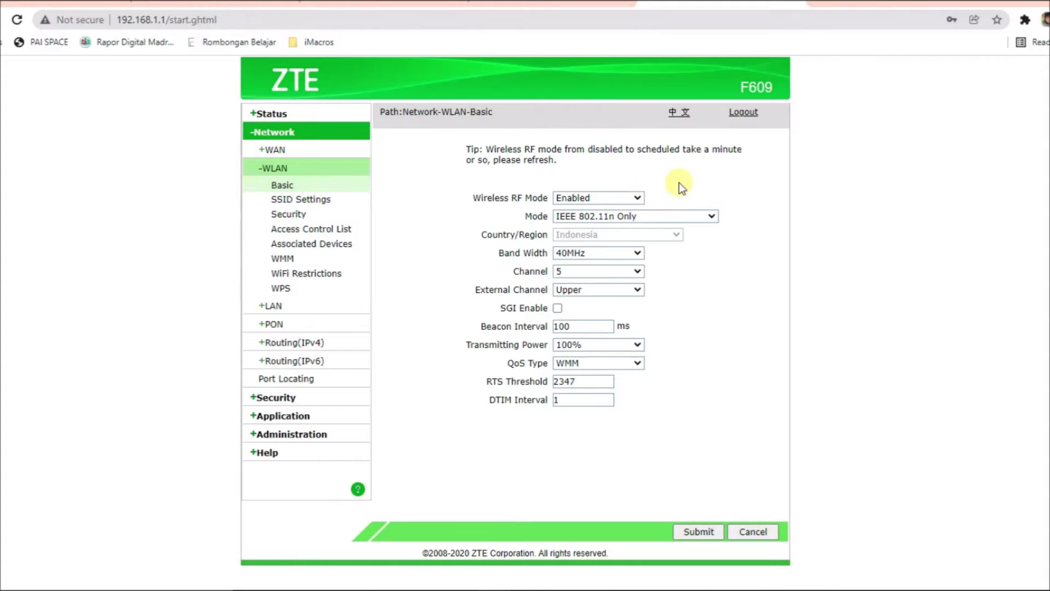
{"action": "left_click", "coordinate": [628, 201]}
{"action": "left_click", "coordinate": [592, 208]}
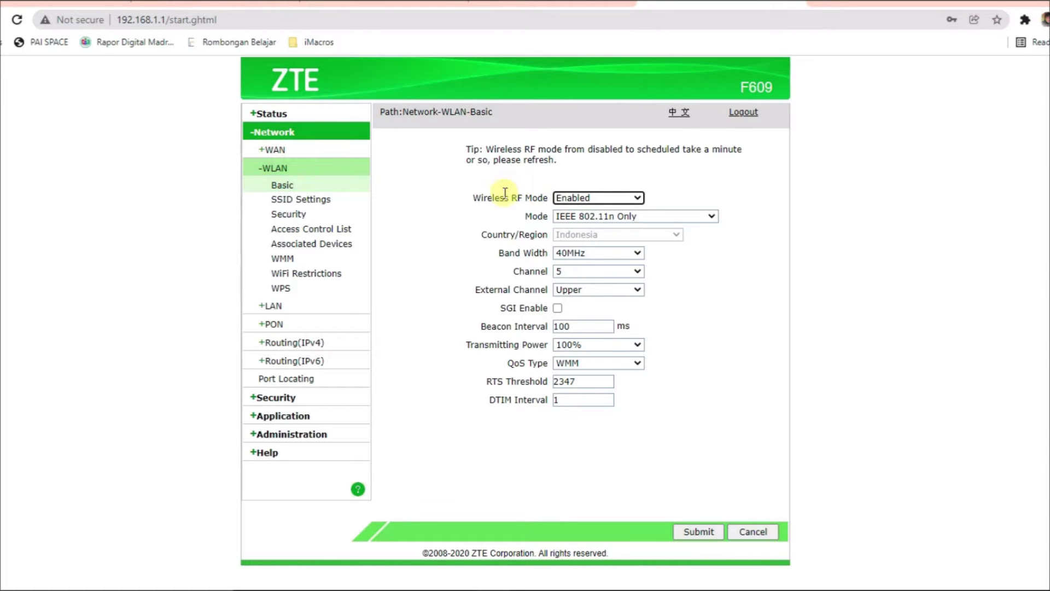
{"action": "left_click", "coordinate": [671, 185]}
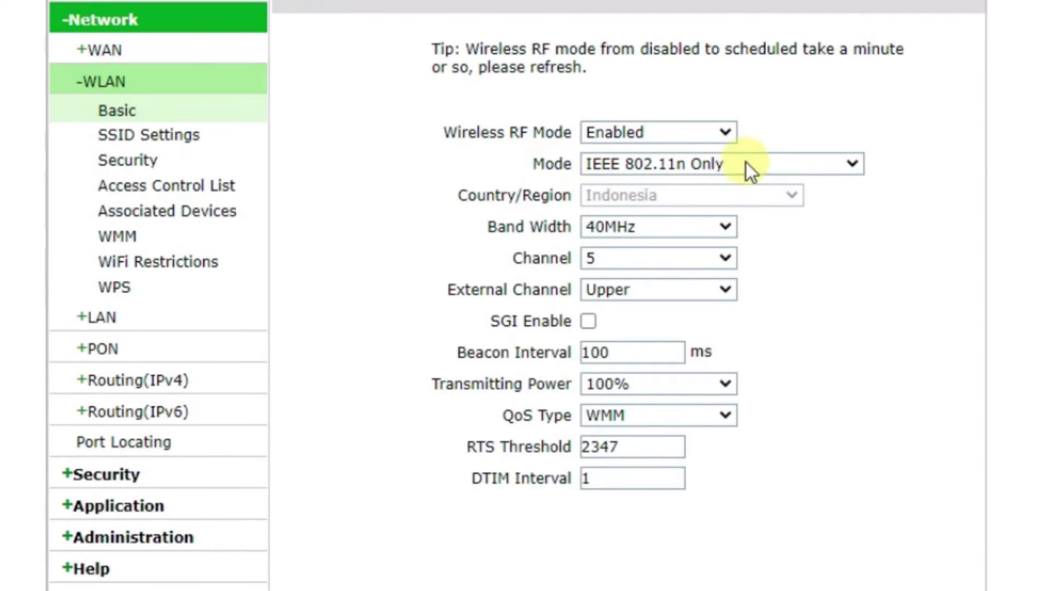
{"action": "left_click", "coordinate": [693, 167]}
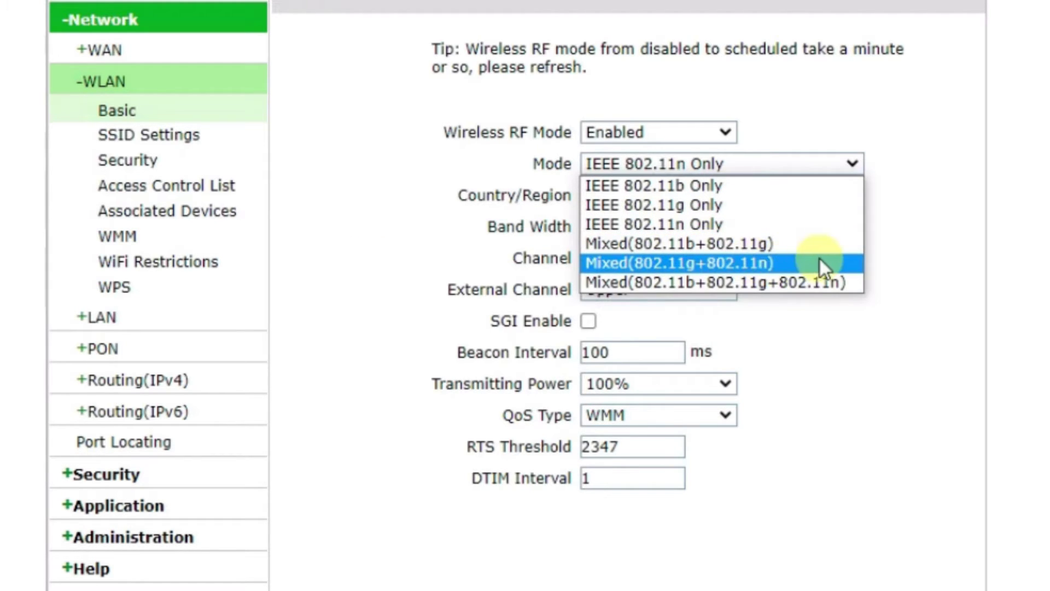
{"action": "left_click", "coordinate": [679, 225]}
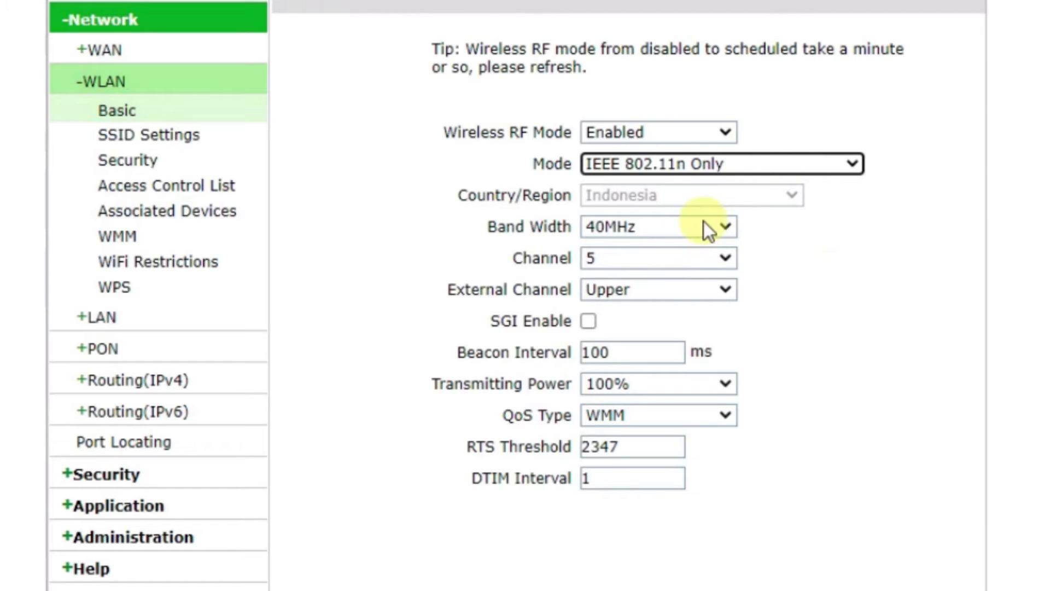
- Set the wireless Band Width to 20MHz and the Channel to 10
{"action": "left_click", "coordinate": [666, 231]}
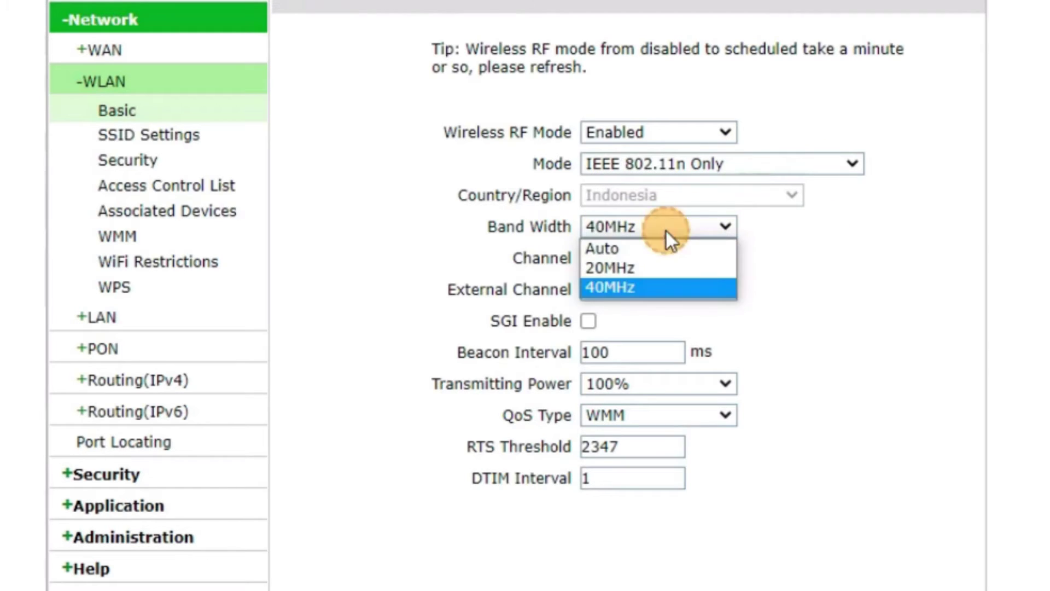
{"action": "left_click", "coordinate": [628, 265]}
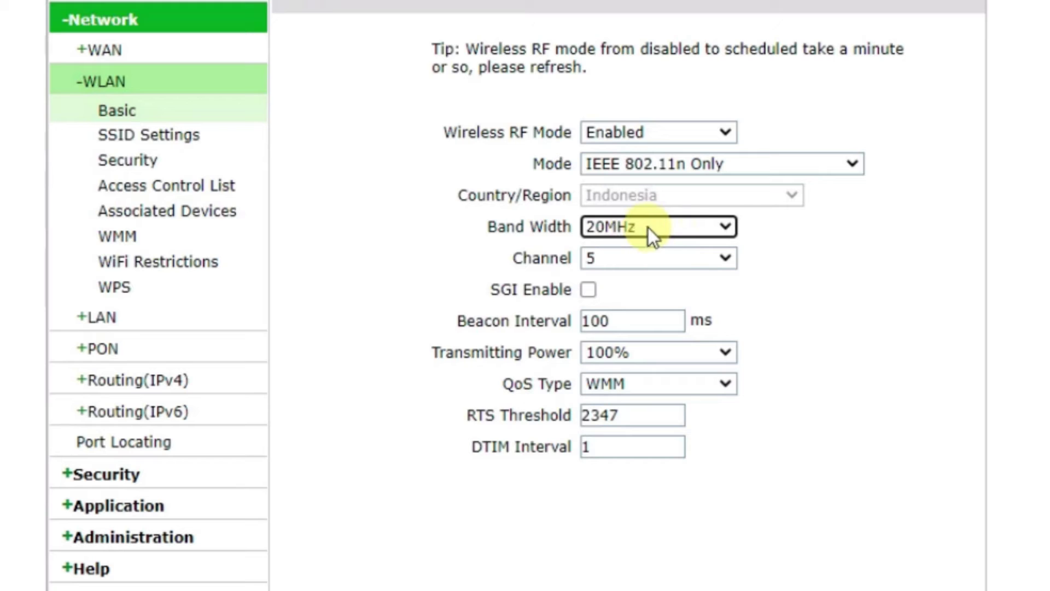
{"action": "left_click", "coordinate": [677, 257]}
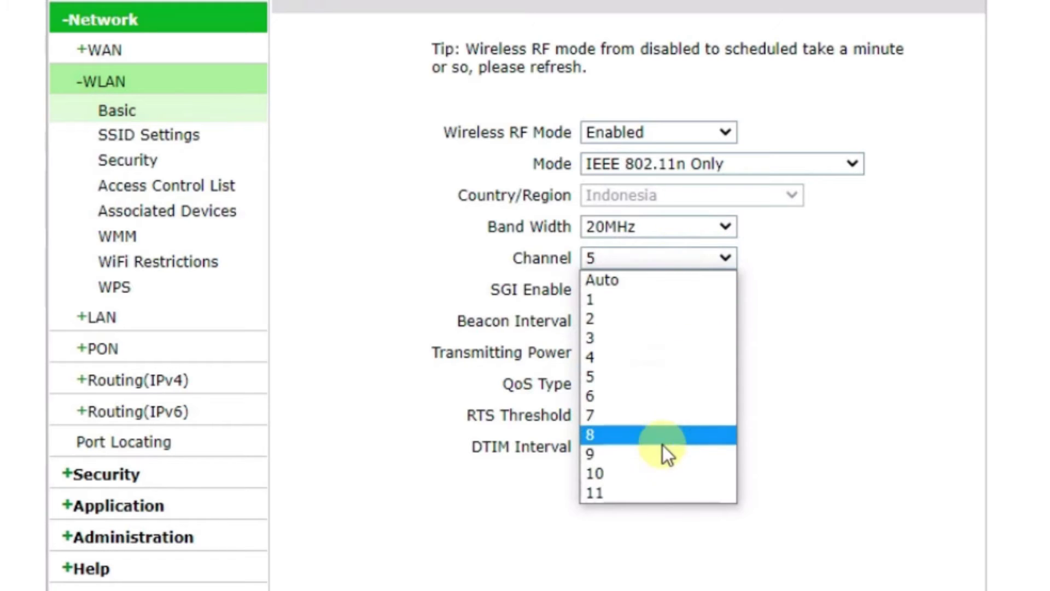
{"action": "left_click", "coordinate": [657, 474]}
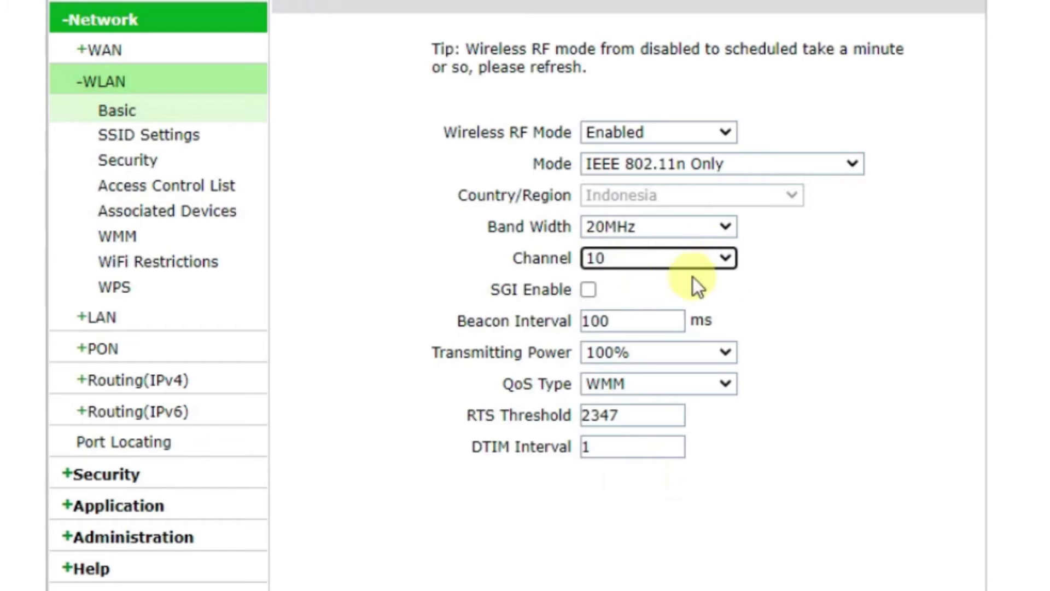
- Set Transmitting Power to 60% and QoS Type to SSID, and submit the WLAN basic settings
{"action": "left_click", "coordinate": [616, 323]}
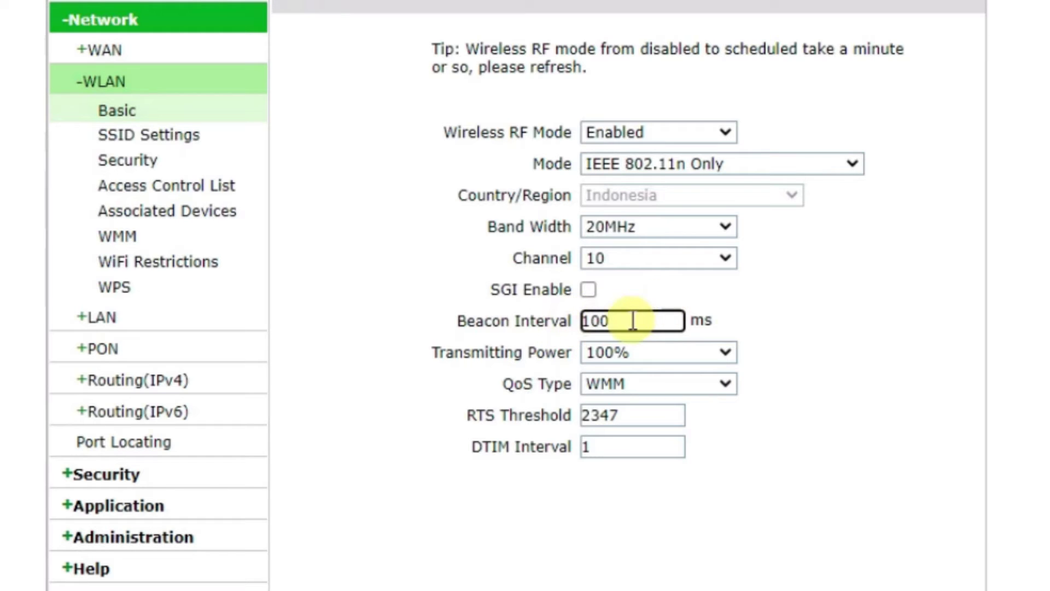
{"action": "left_click", "coordinate": [809, 312]}
{"action": "left_click", "coordinate": [710, 344]}
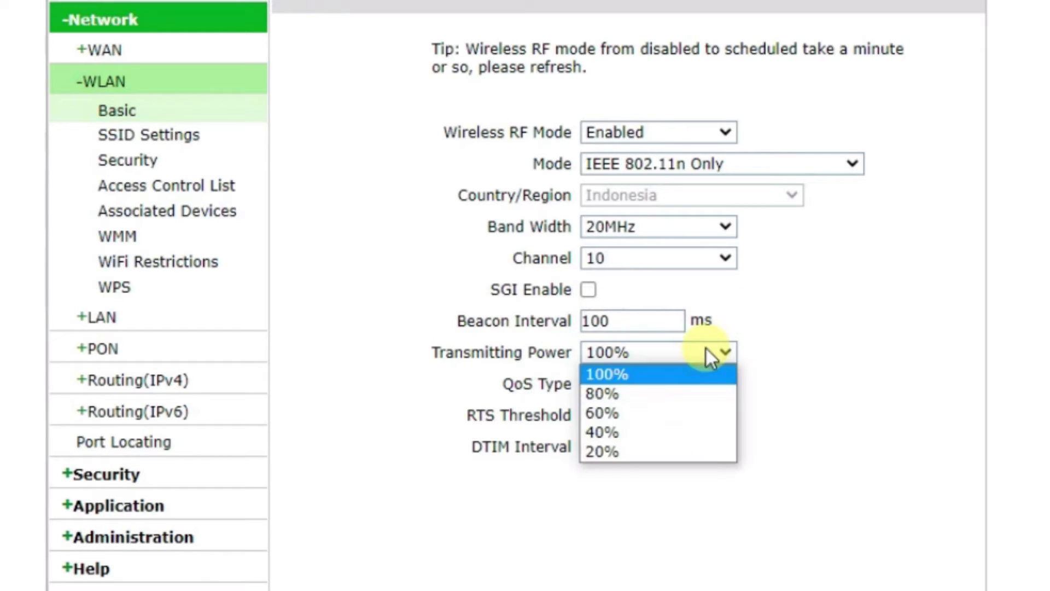
{"action": "left_click", "coordinate": [684, 415]}
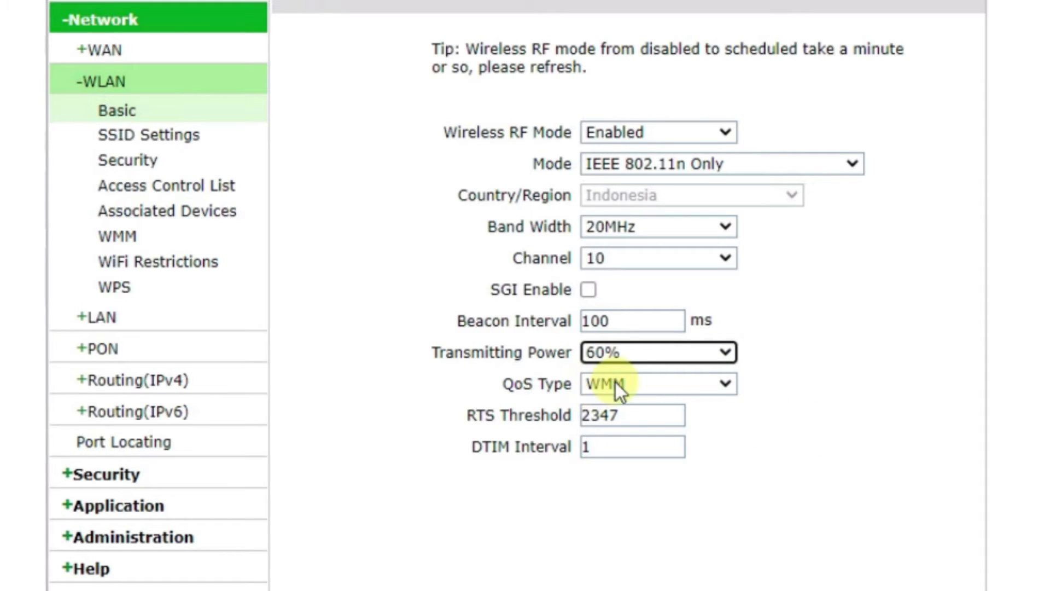
{"action": "left_click", "coordinate": [671, 385]}
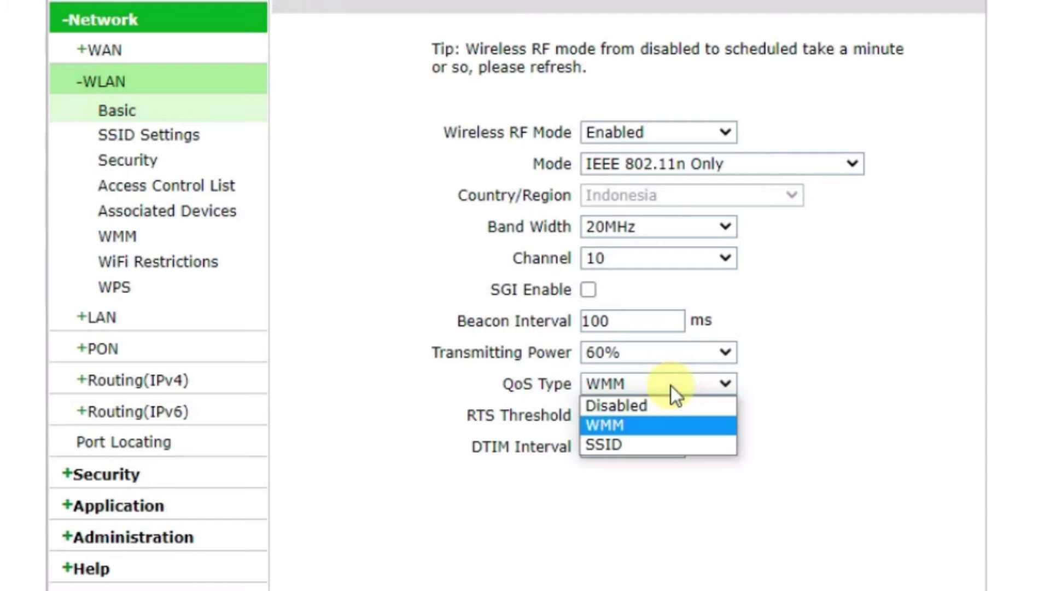
{"action": "left_click", "coordinate": [626, 444]}
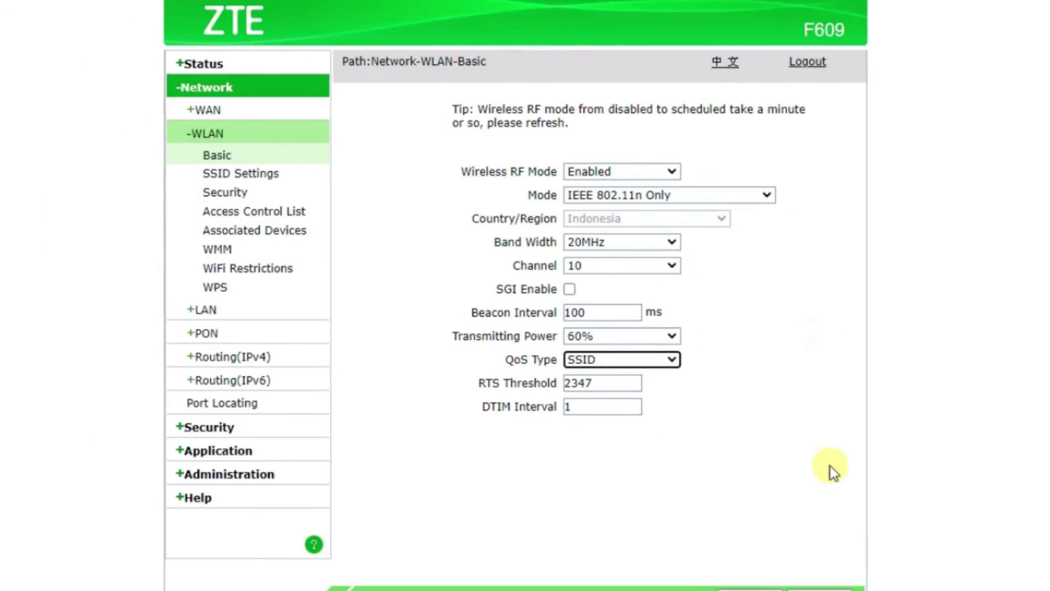
{"action": "left_click", "coordinate": [694, 533]}
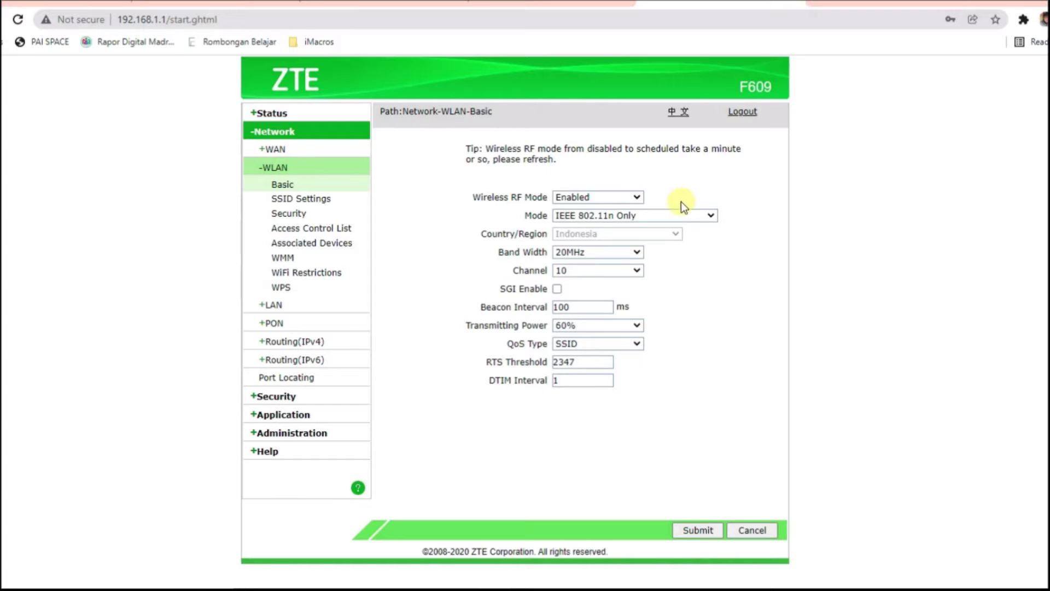
- In the WLAN SSID settings, set the Priority of SSID1 to 6 and submit the change
{"action": "left_click", "coordinate": [291, 201]}
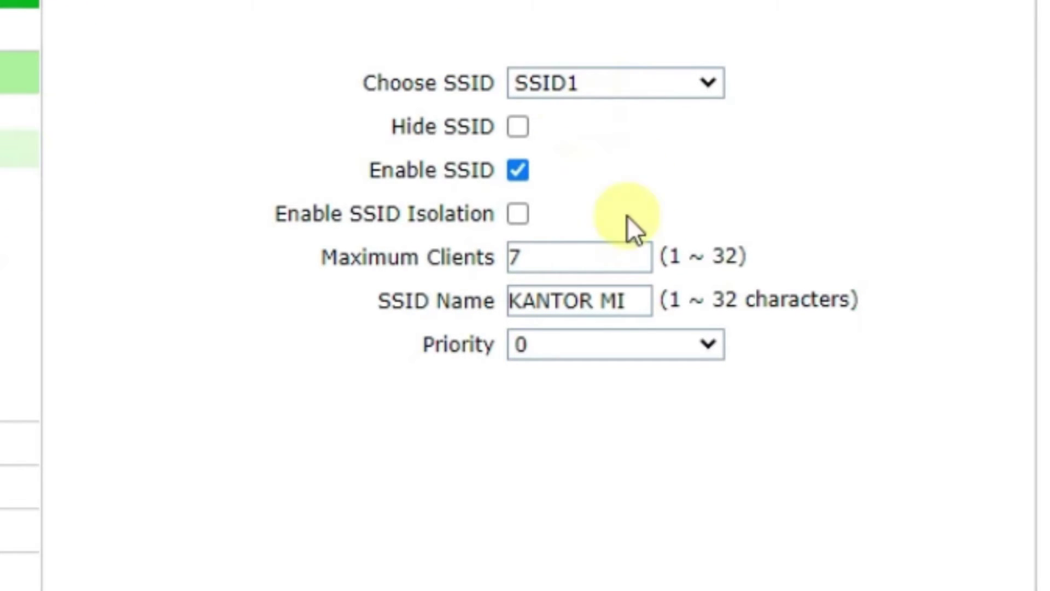
{"action": "left_click_drag", "start_coordinate": [532, 258], "coordinate": [497, 237]}
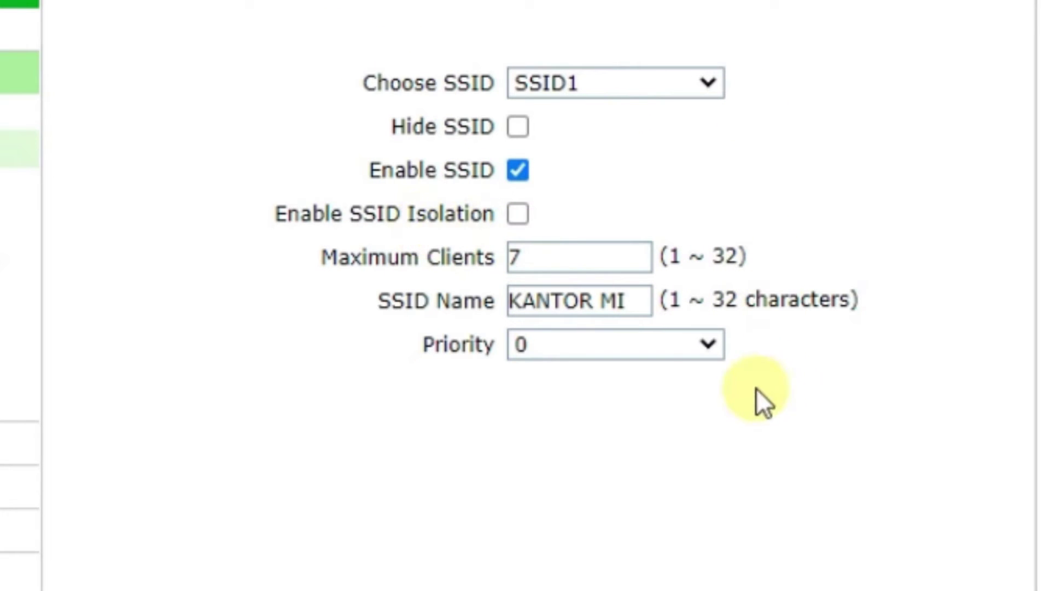
{"action": "left_click", "coordinate": [580, 349]}
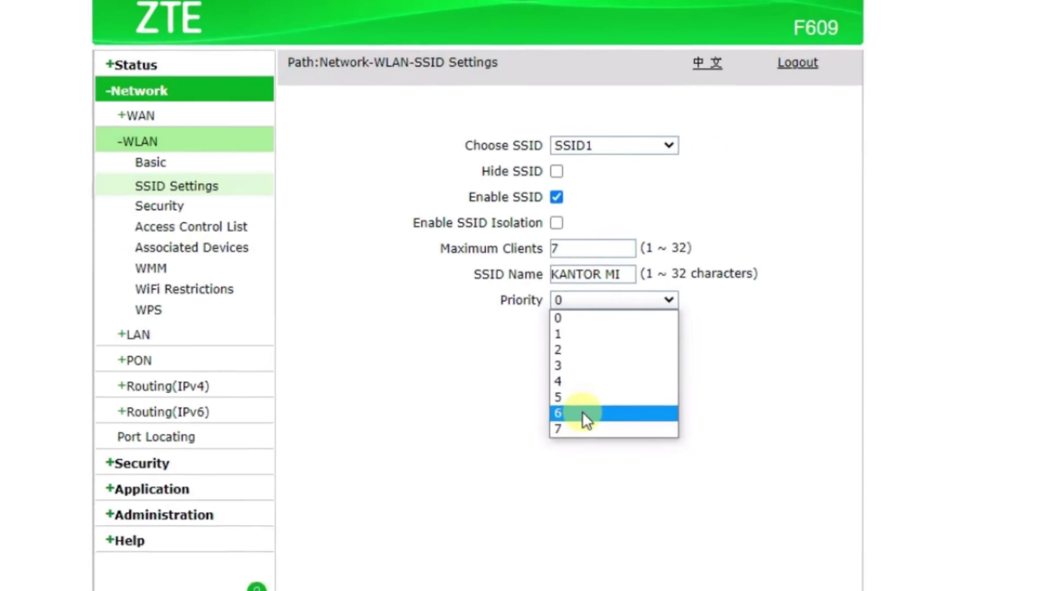
{"action": "left_click", "coordinate": [582, 413]}
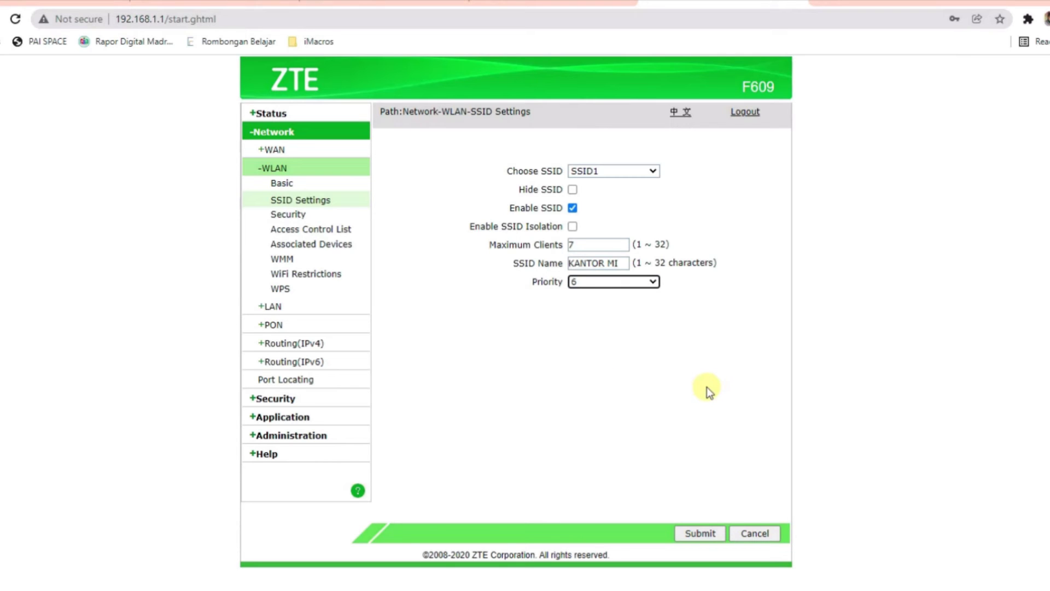
{"action": "left_click", "coordinate": [704, 530]}
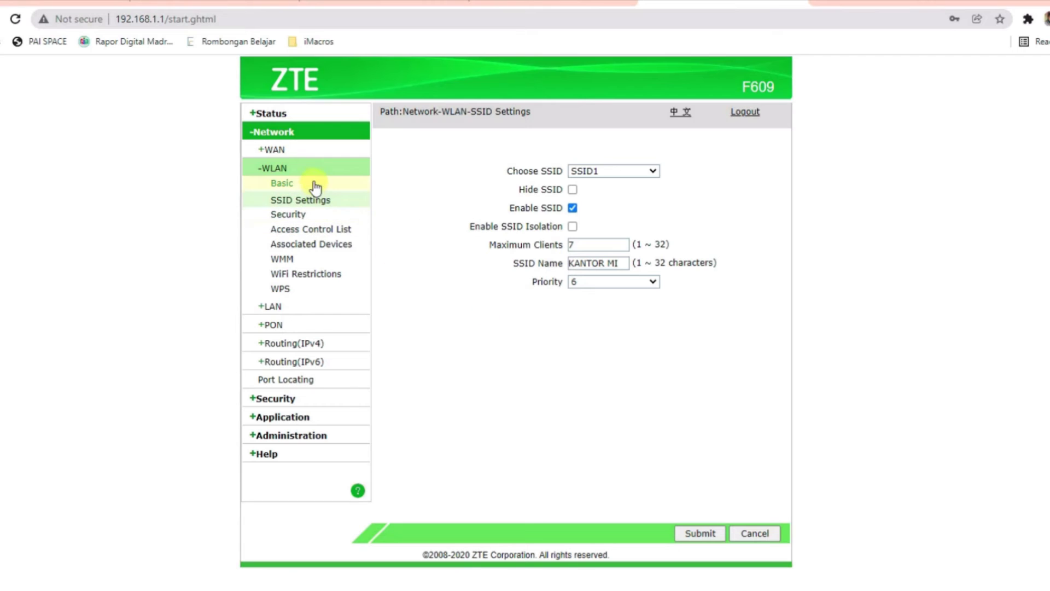
- Review the submitted WLAN basic settings and the priority options available for SSID1
{"action": "left_click", "coordinate": [281, 185]}
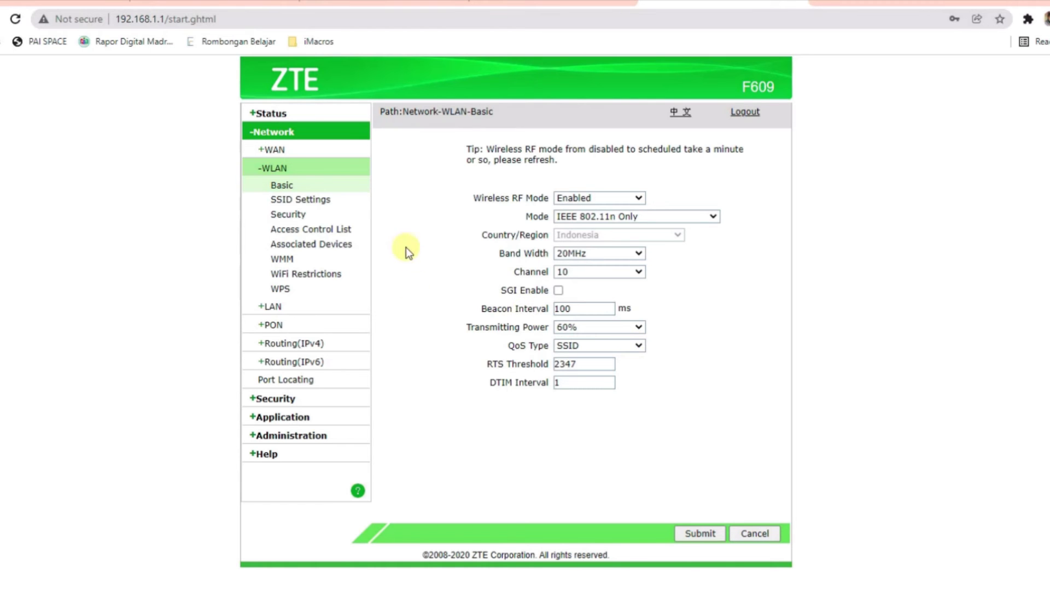
{"action": "left_click", "coordinate": [303, 201]}
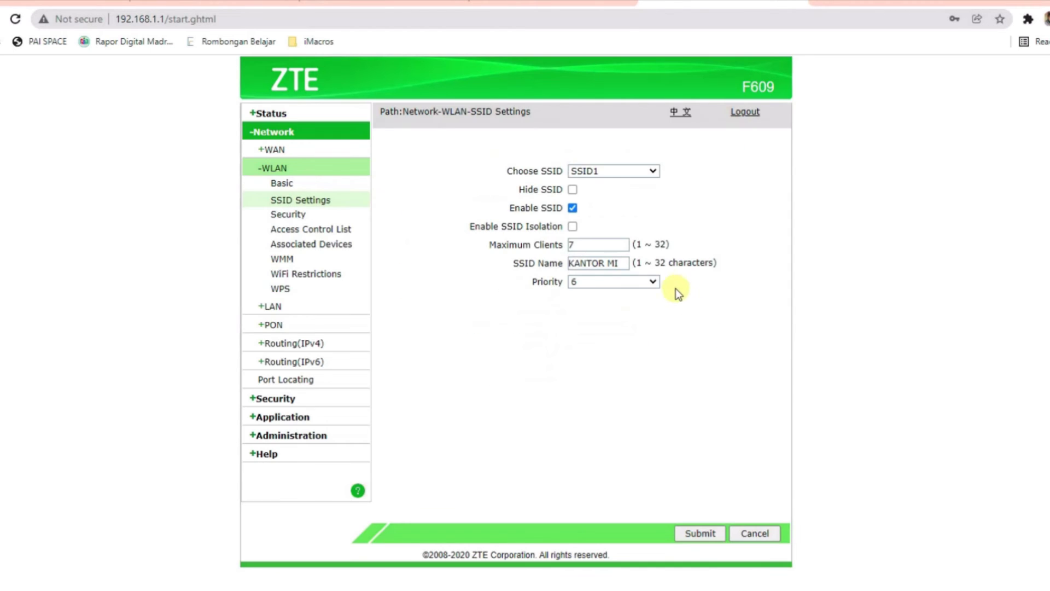
{"action": "left_click", "coordinate": [652, 281]}
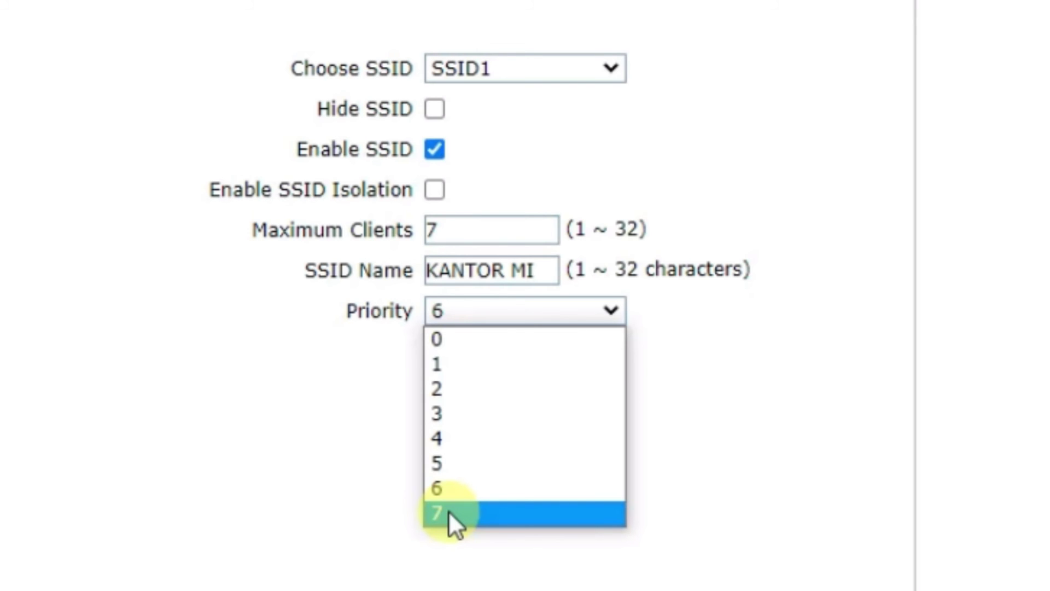
{"action": "left_click", "coordinate": [779, 463]}
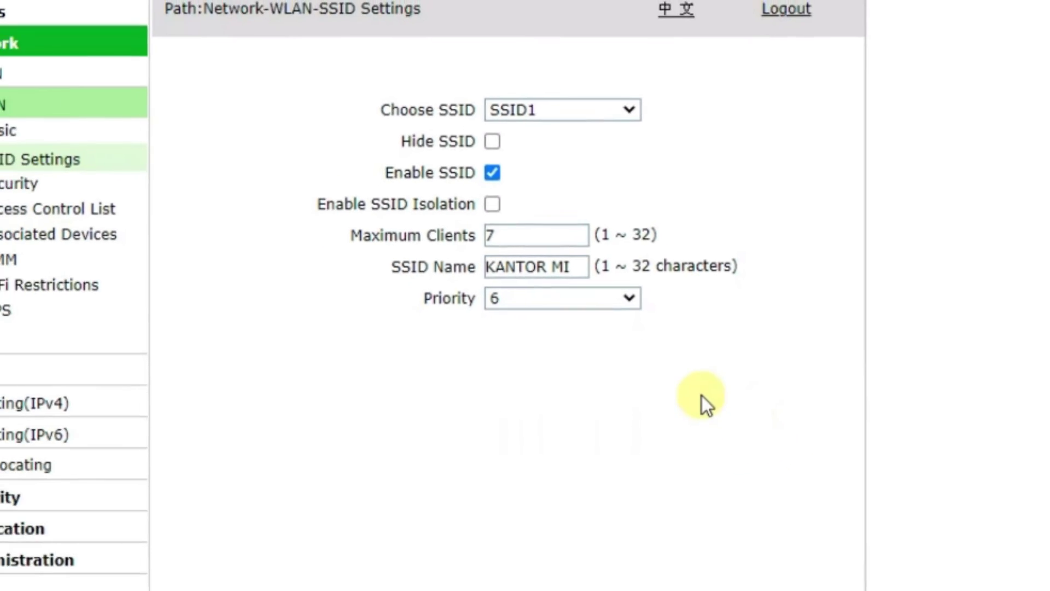